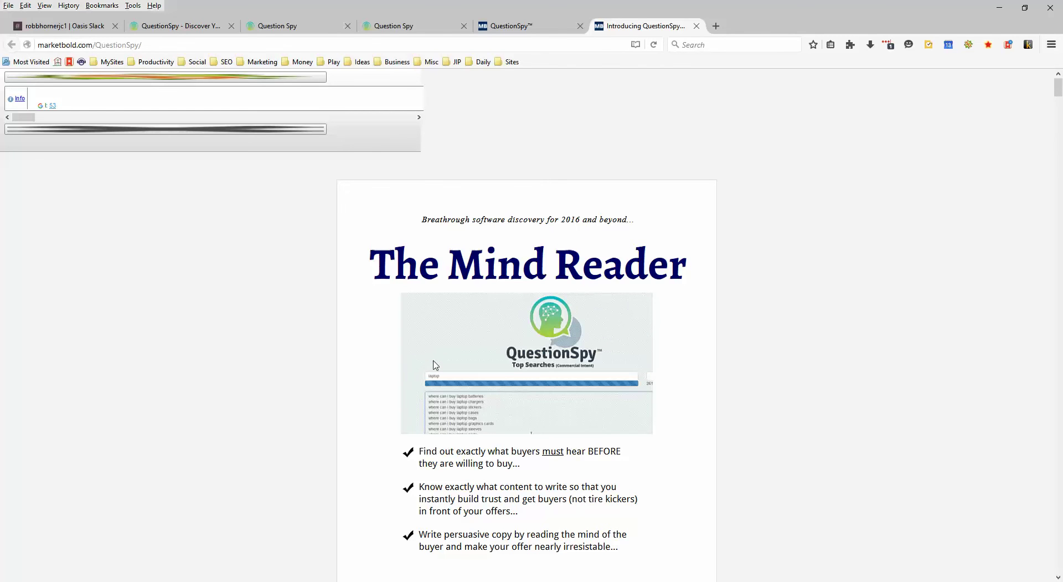
# Step: Scroll the sales page past the SEO/PPC, Introducing QuestionSpy and price sections to Bonus Video 1
pyautogui.click(1059, 510)
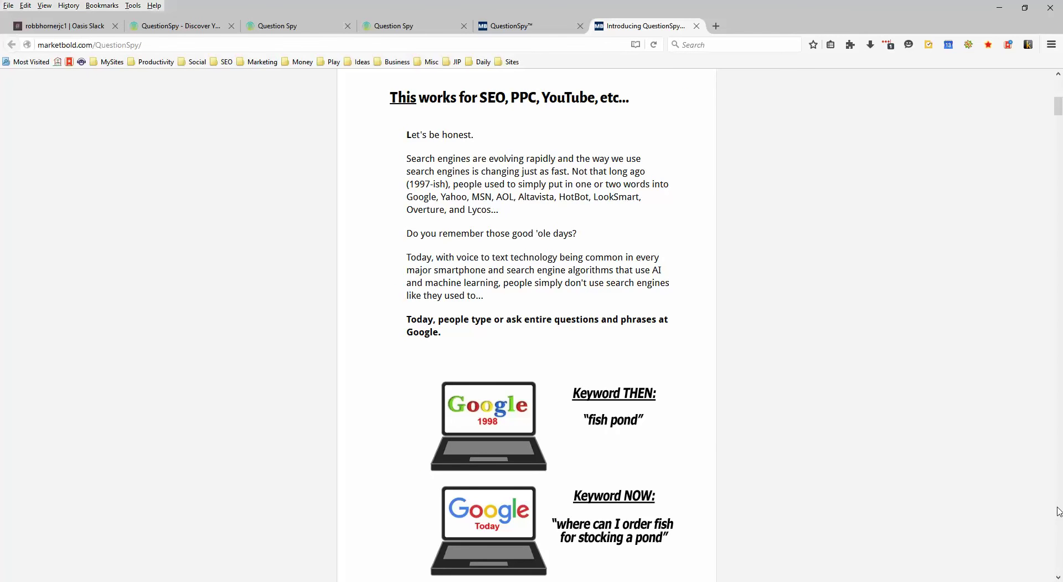
pyautogui.click(1059, 510)
pyautogui.click(1059, 510)
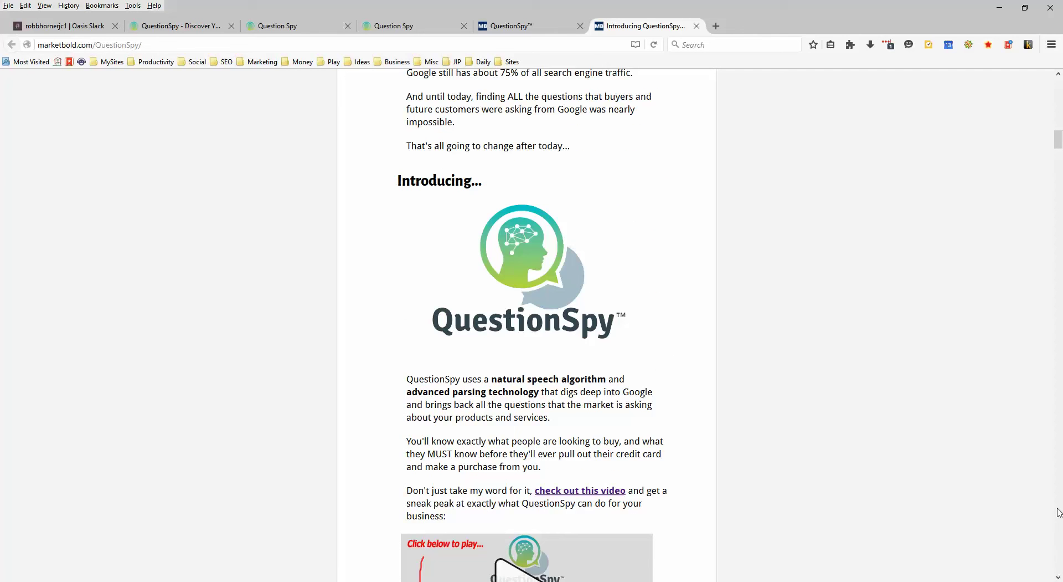
pyautogui.click(1059, 513)
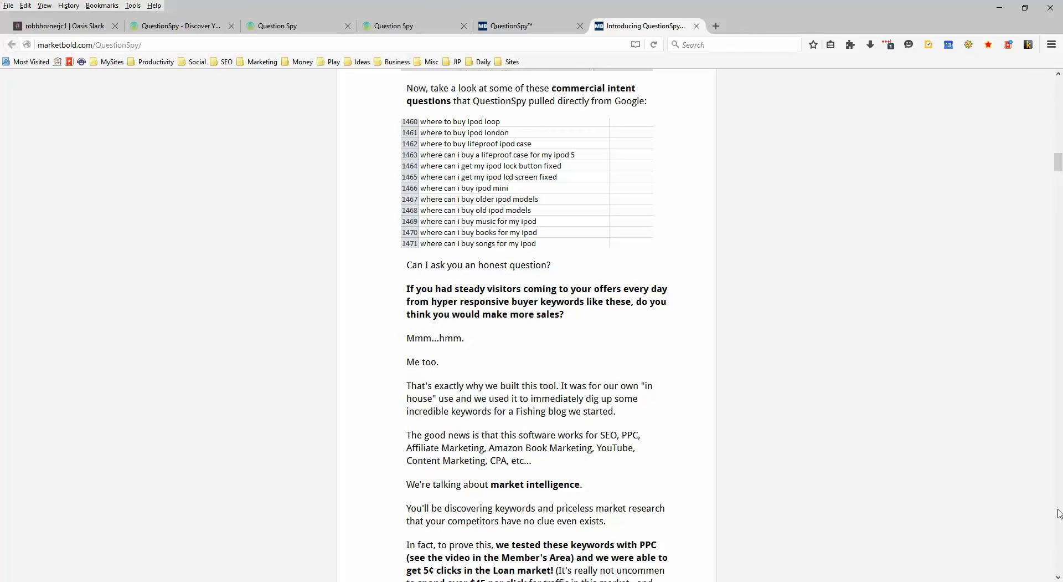
pyautogui.click(1059, 513)
pyautogui.click(1059, 513)
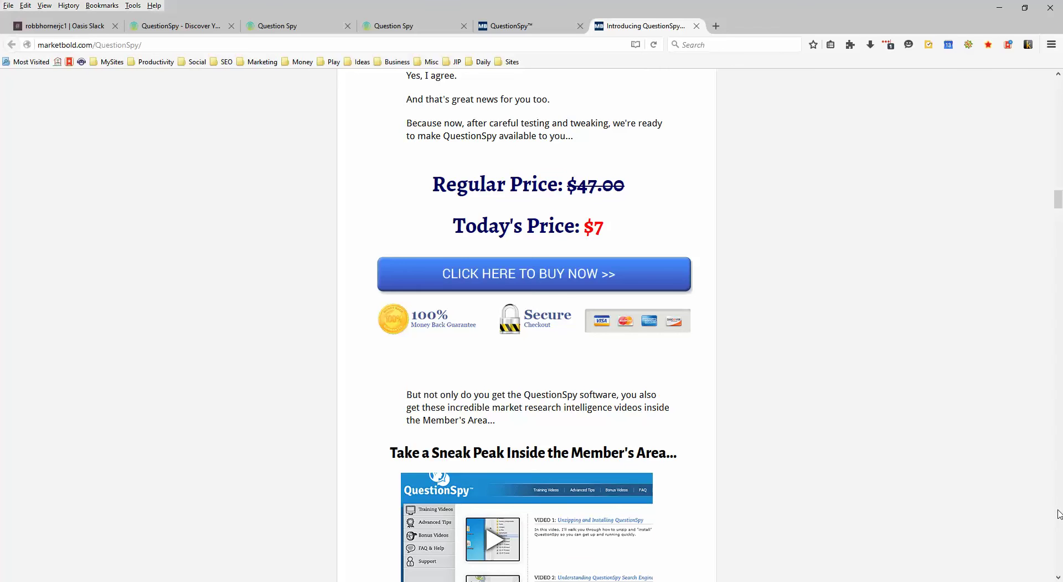
pyautogui.click(1059, 513)
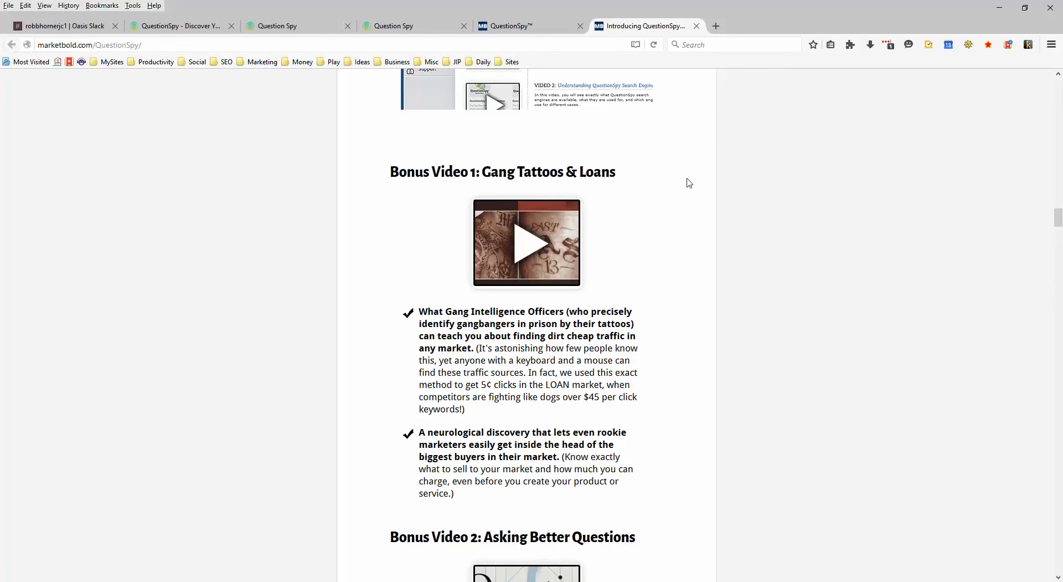
# Step: Browse the member area's Training Videos list, then go to the Advanced Tips videos page
pyautogui.click(529, 26)
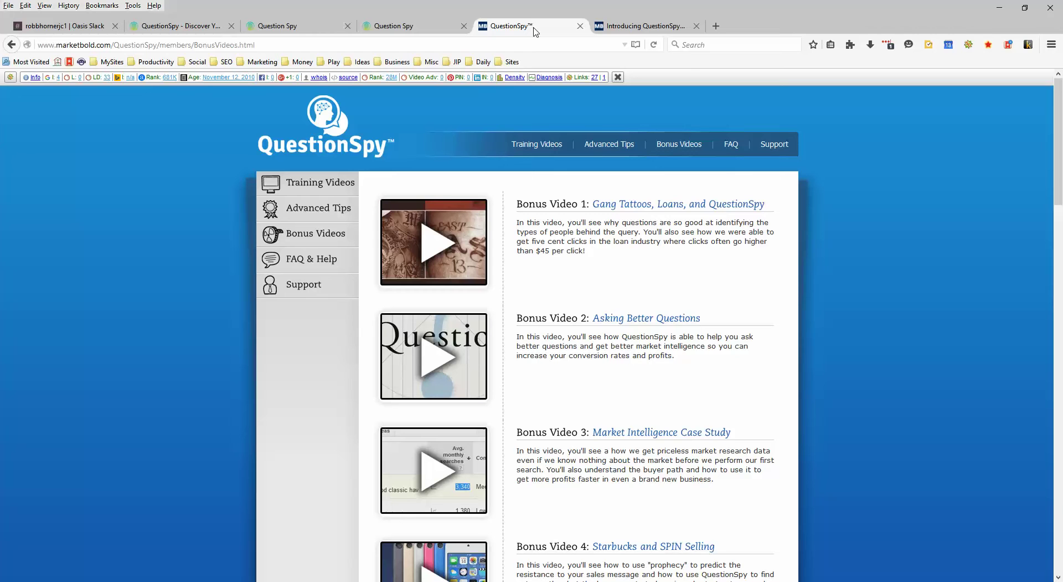
pyautogui.click(311, 192)
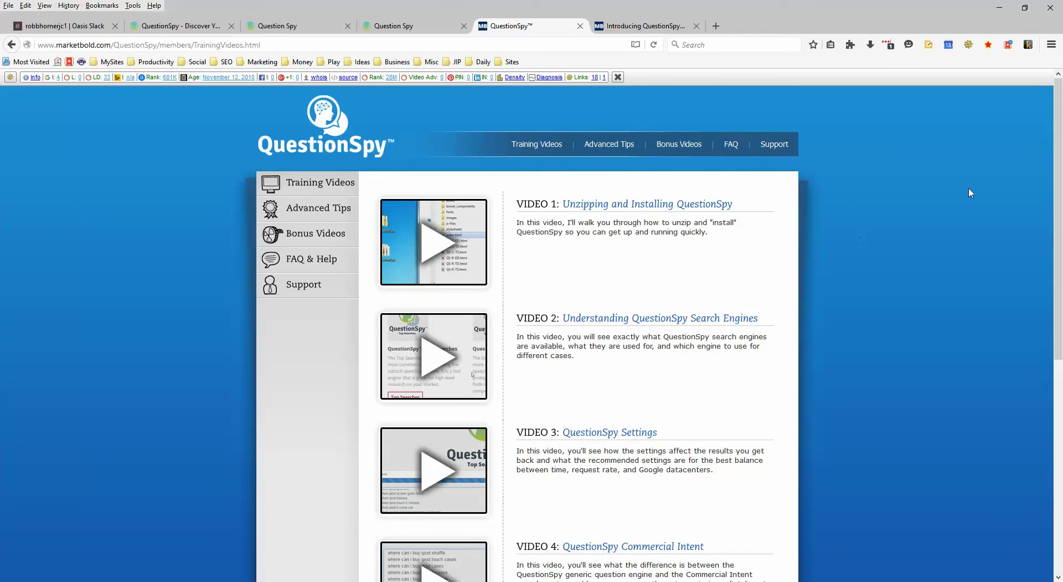
pyautogui.scroll(-3, 1059, 195)
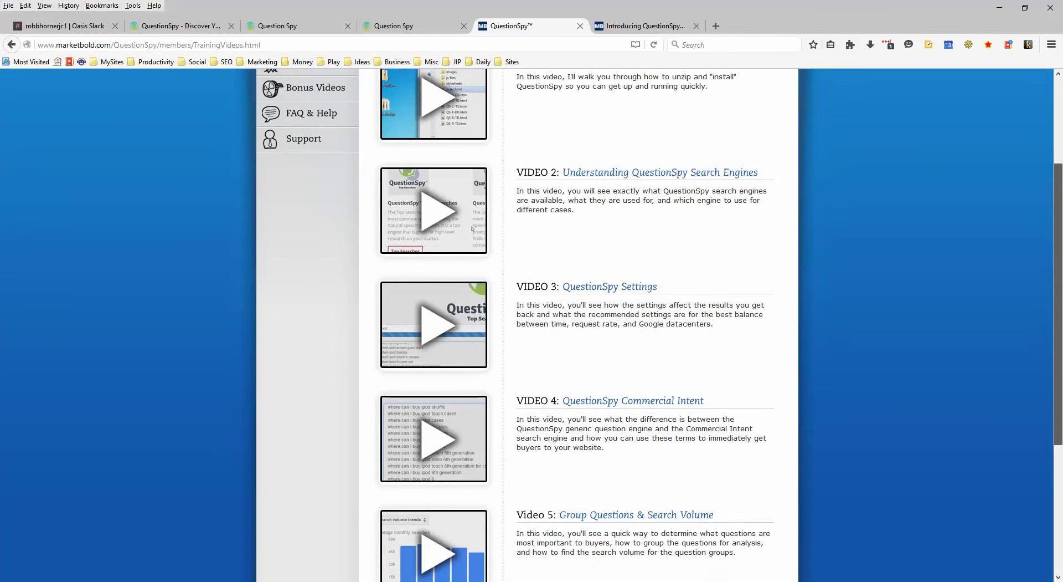
pyautogui.scroll(3, 1054, 207)
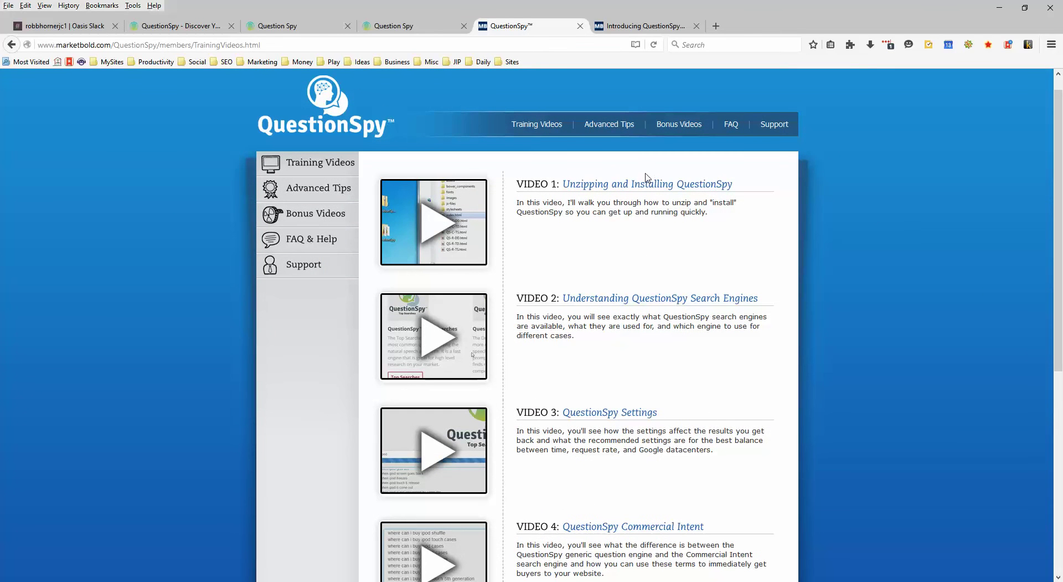
pyautogui.click(623, 128)
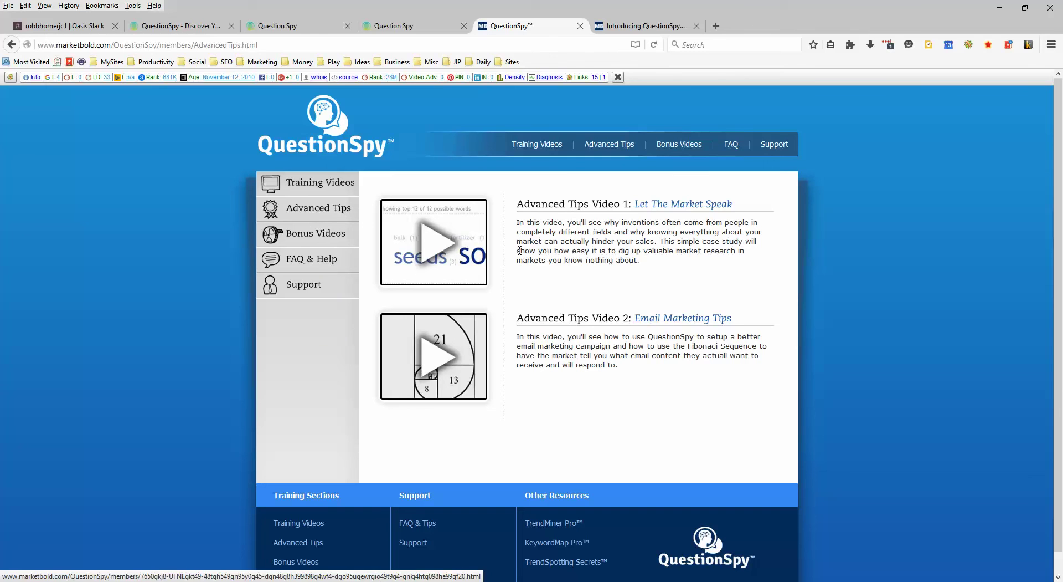
# Step: Scroll through the fourteen Bonus Videos, then switch to the 'QuestionSpy - Discover' tool tab
pyautogui.click(327, 238)
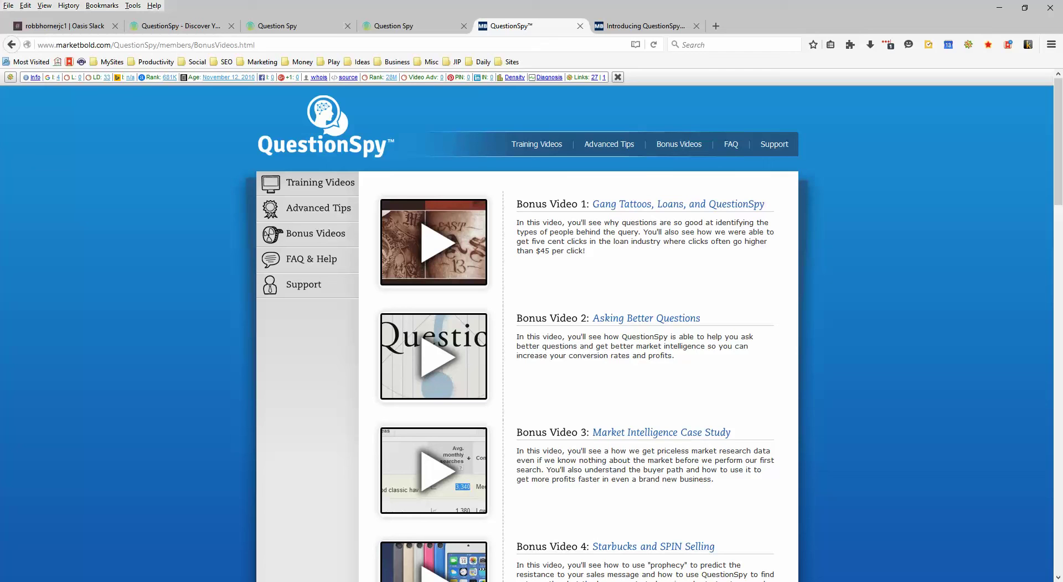
pyautogui.click(1057, 564)
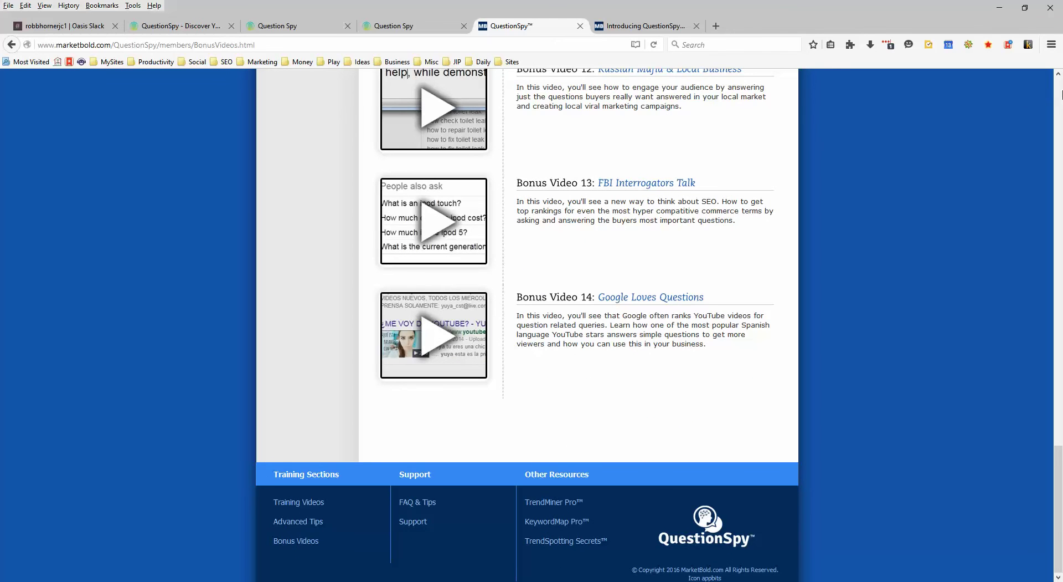
pyautogui.click(1060, 94)
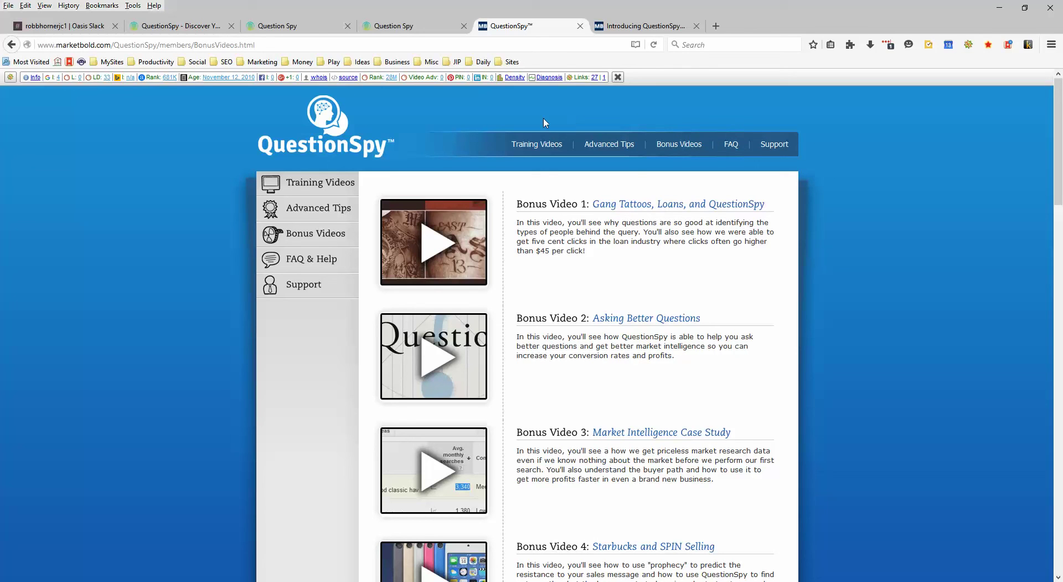
pyautogui.click(186, 26)
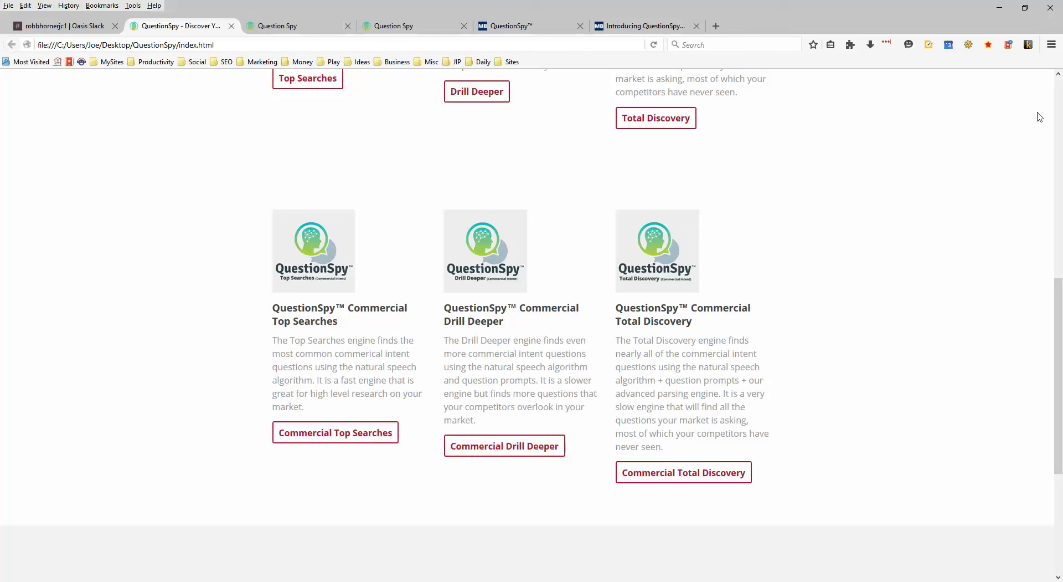
# Step: Scroll the overview to the Top Searches, Drill Deeper and Total Discovery engine cards
pyautogui.scroll(9, 1037, 206)
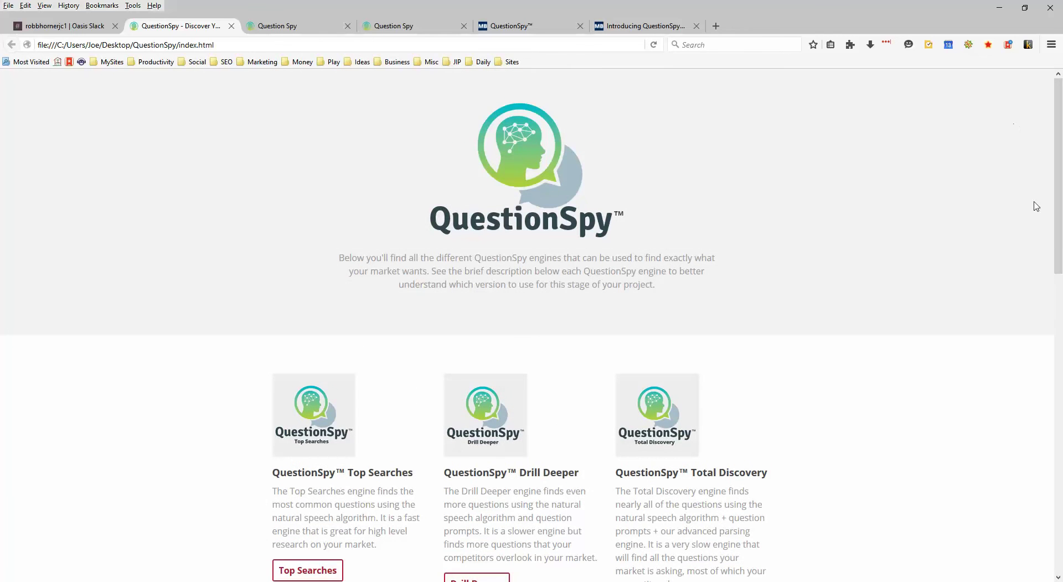
pyautogui.scroll(-4, 1036, 206)
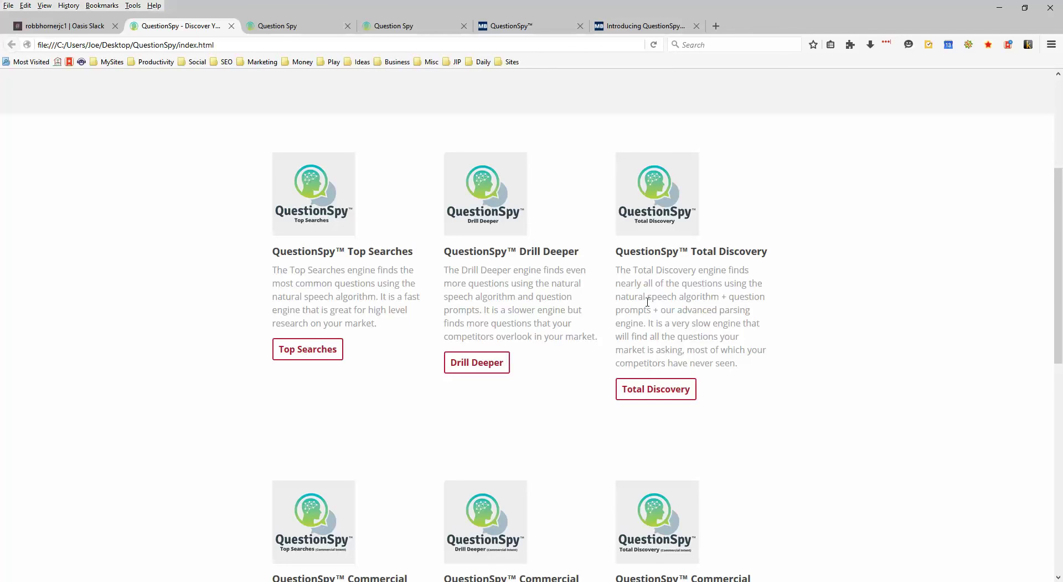
# Step: Scroll down to the Commercial Top Searches, Drill Deeper and Total Discovery cards
pyautogui.scroll(-3, 647, 302)
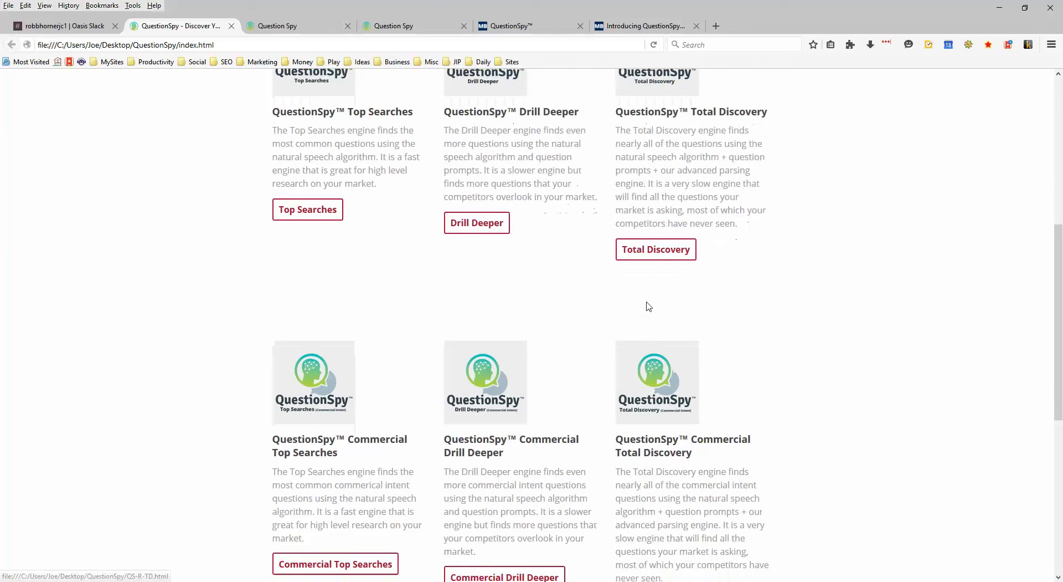
pyautogui.scroll(-2, 648, 305)
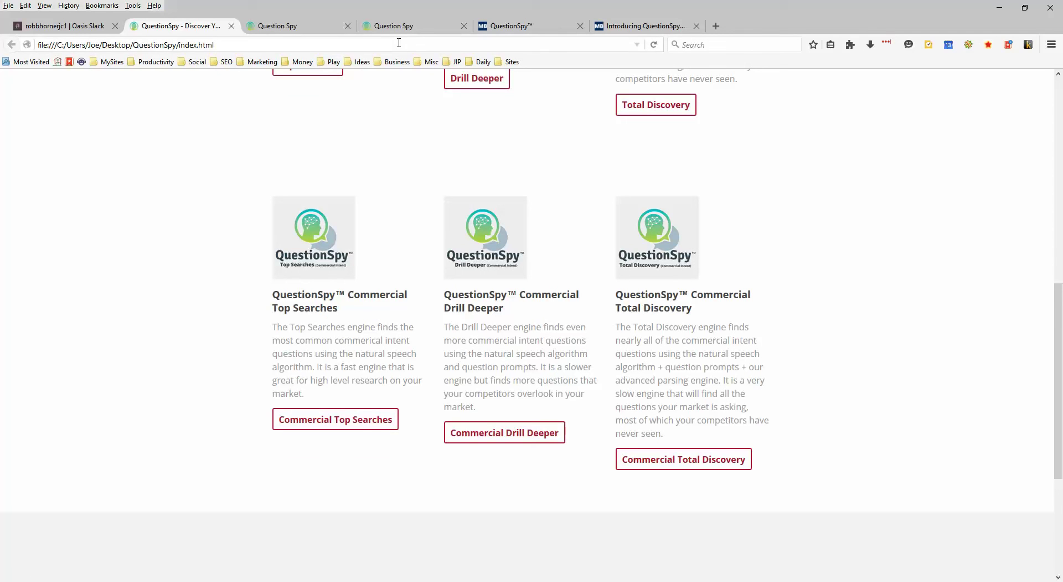
# Step: Show the regular Top Searches results for 'basement waterproofing' and highlight its 107 results count
pyautogui.click(411, 24)
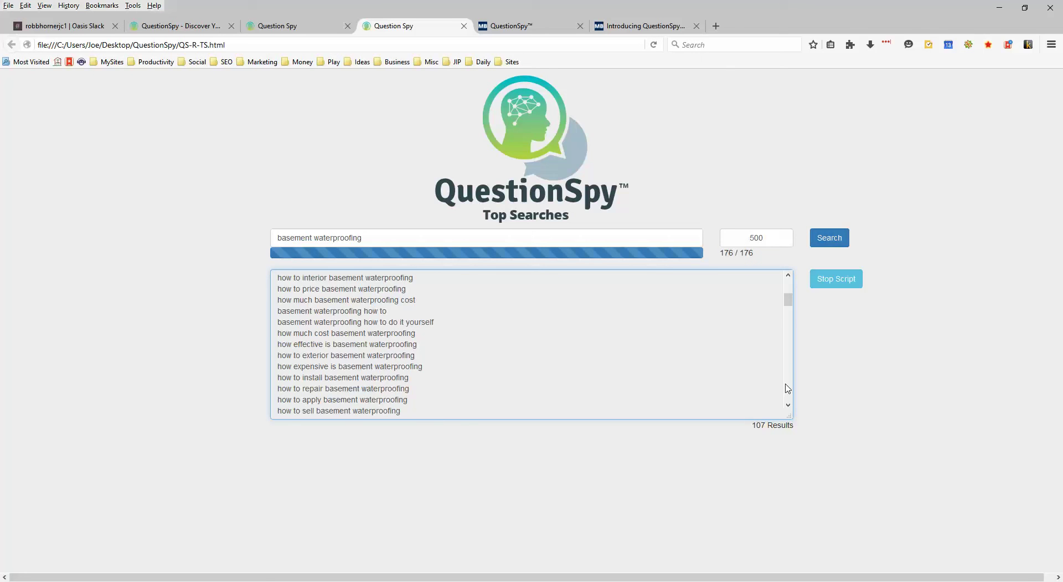
pyautogui.scroll(-7, 785, 383)
pyautogui.scroll(-1, 787, 388)
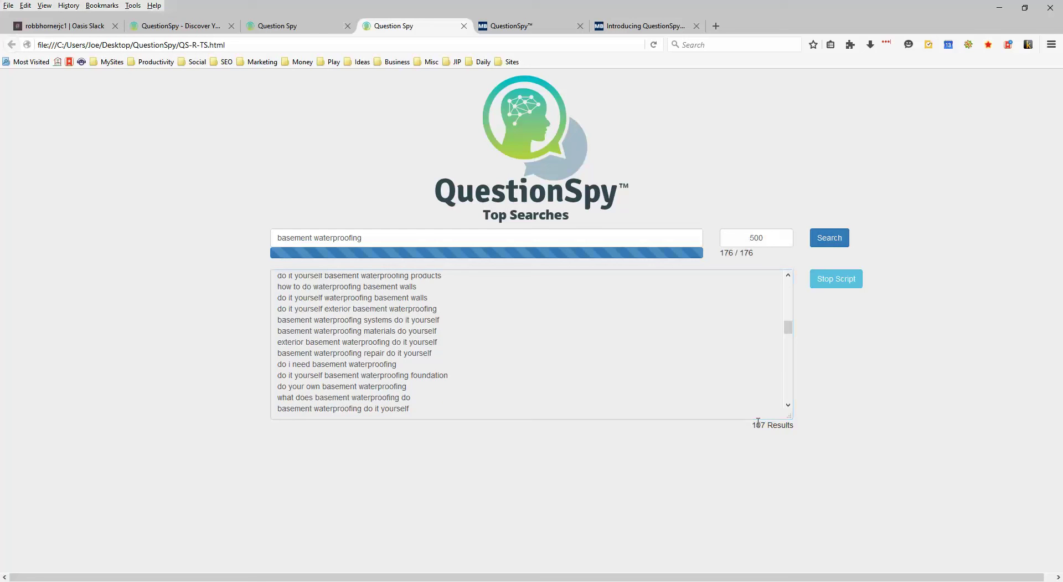
pyautogui.doubleClick(758, 424)
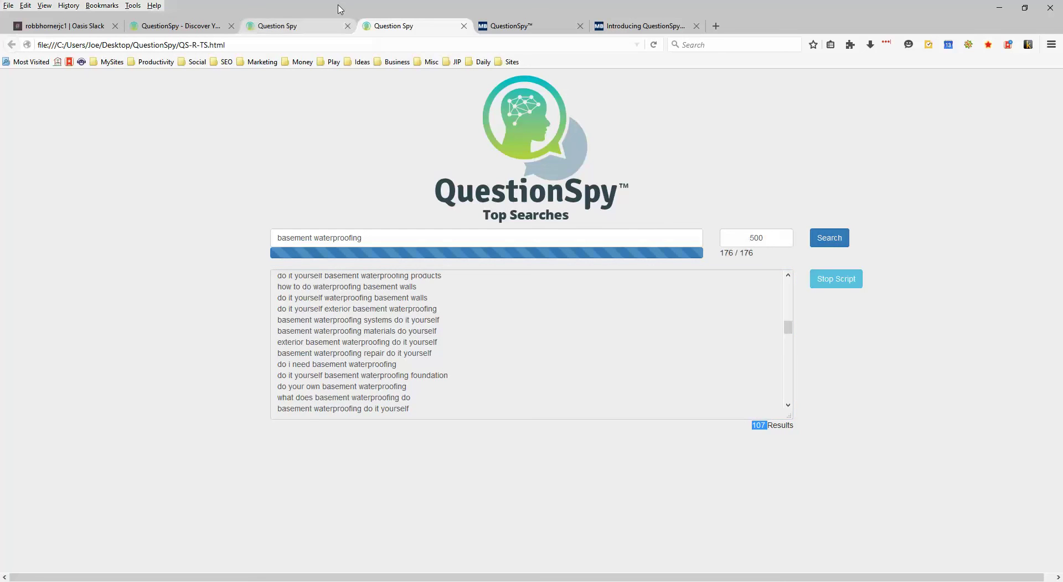
# Step: Switch to the Commercial Intent Top Searches results (QS-C-TS.html) showing 19 questions
pyautogui.click(311, 32)
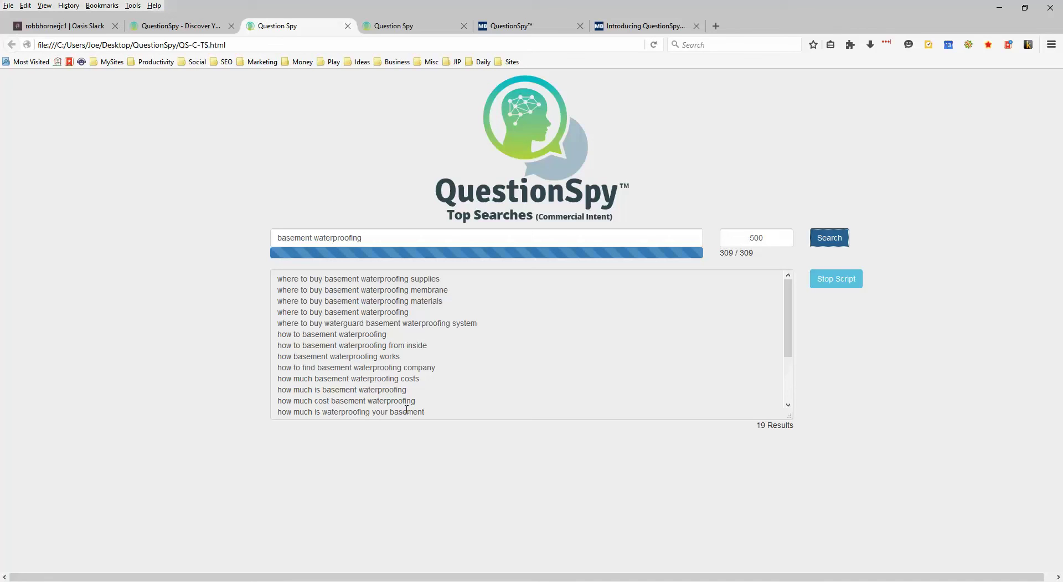
# Step: Return to the regular Top Searches results (QS-R-TS.html) and focus the 107-question results list
pyautogui.click(420, 23)
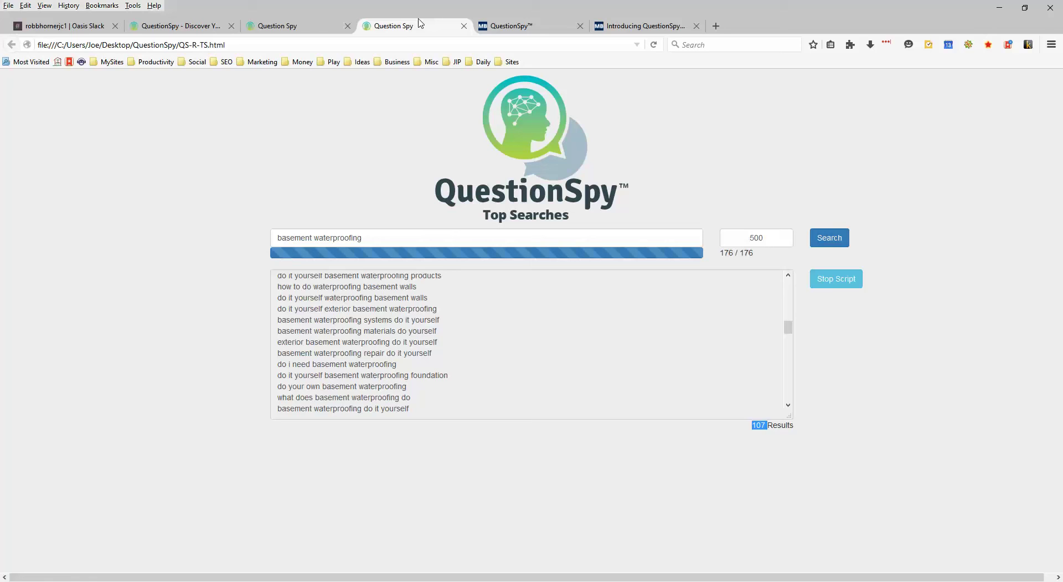
pyautogui.click(413, 317)
pyautogui.click(413, 317)
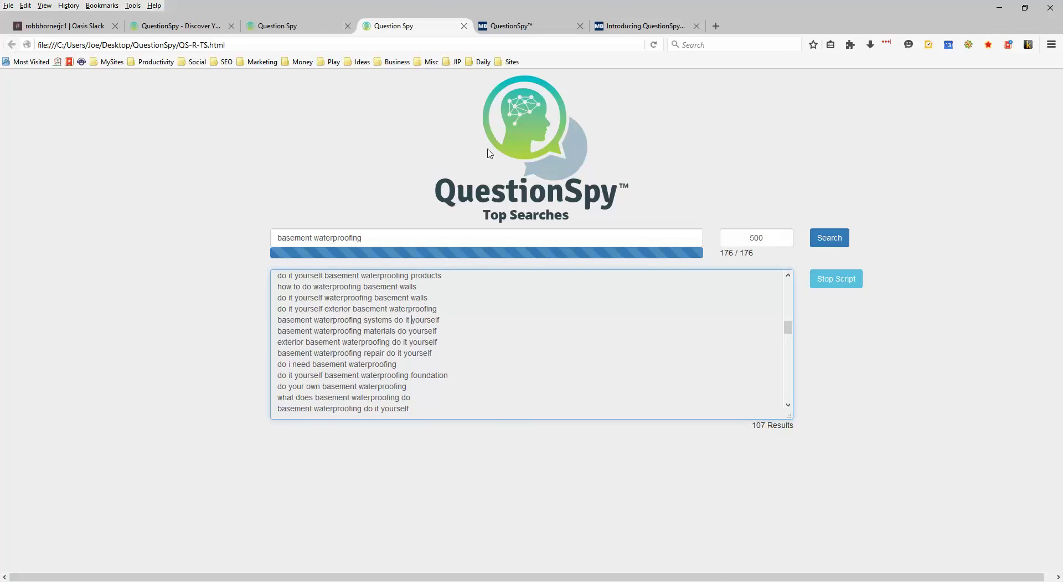
# Step: Switch to the member area tab and scroll through the Bonus Videos page
pyautogui.click(510, 26)
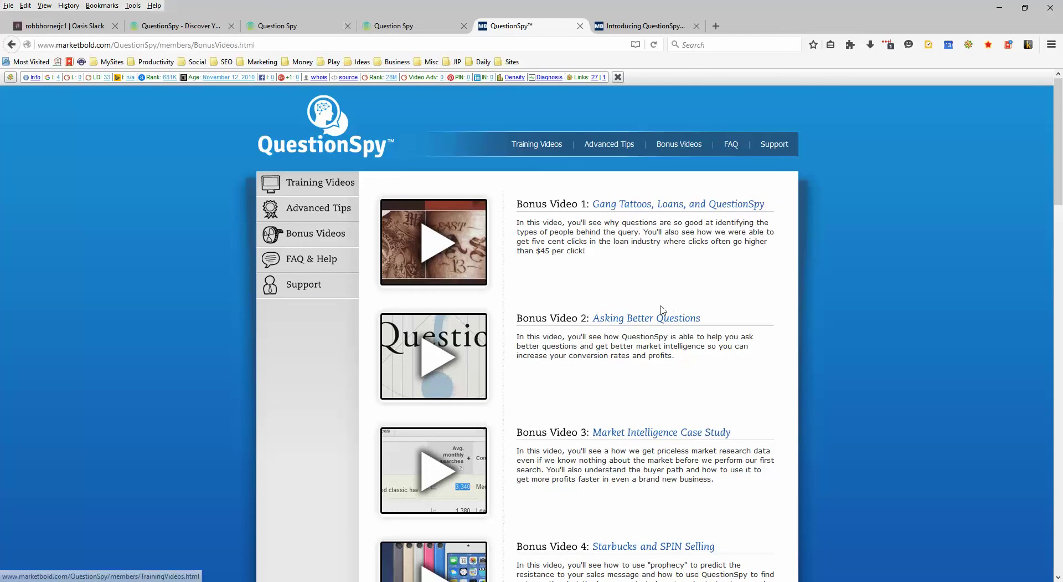
pyautogui.scroll(-20, 658, 310)
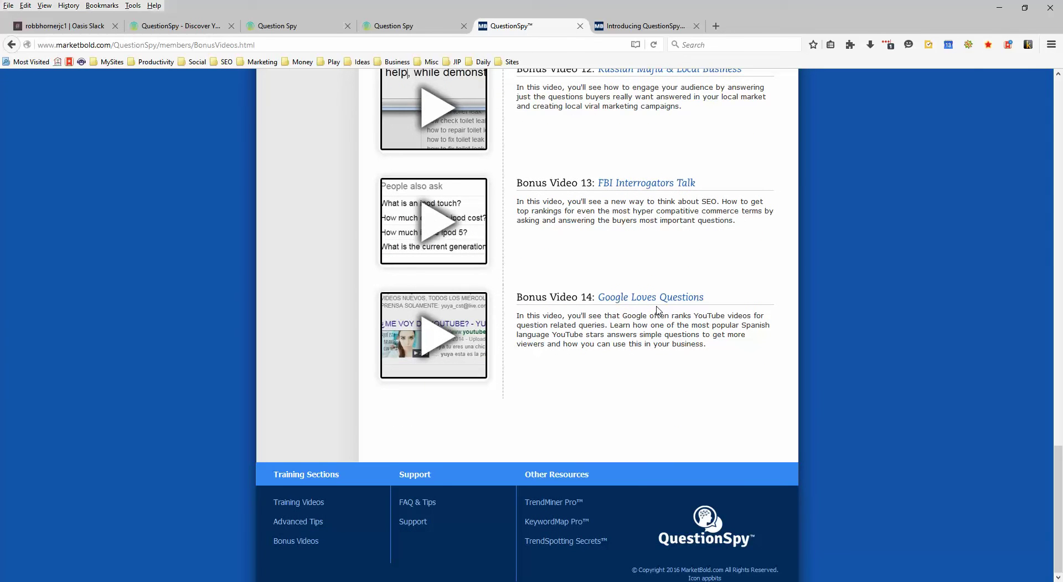
pyautogui.scroll(20, 658, 310)
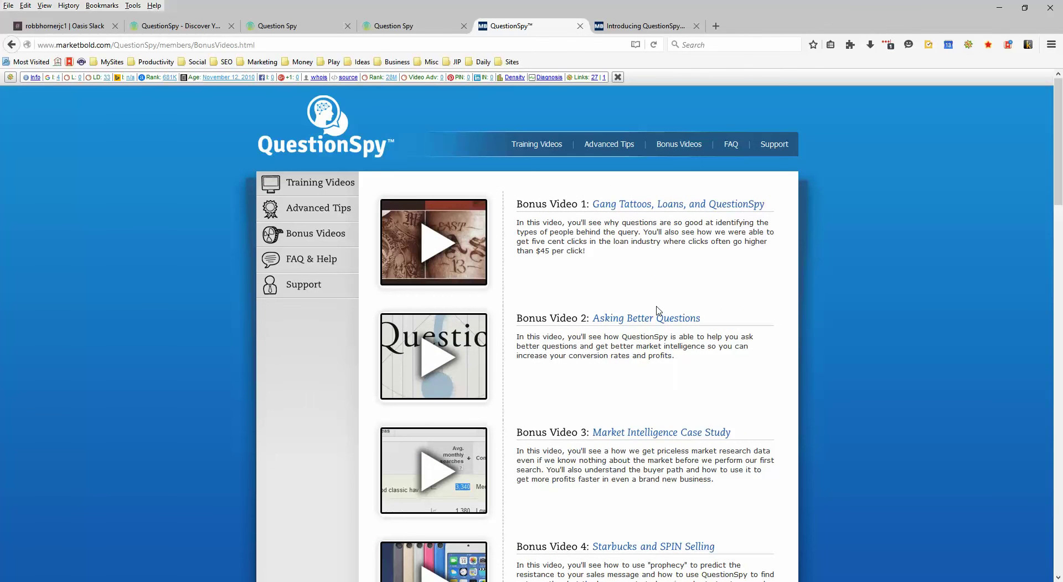